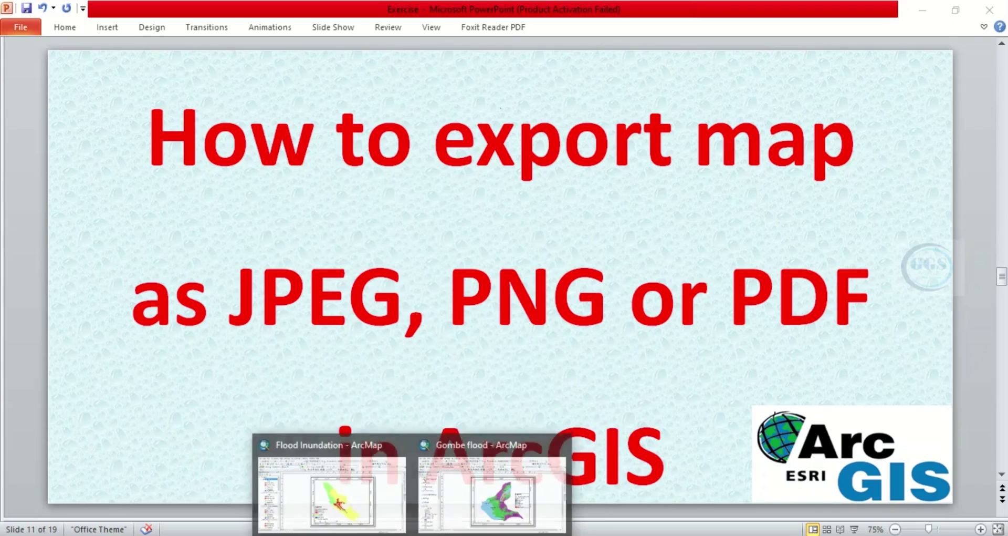
Step: Bring the Flood Inundation ArcMap window to the front from the taskbar
{"action": "left_click", "coordinate": [367, 487]}
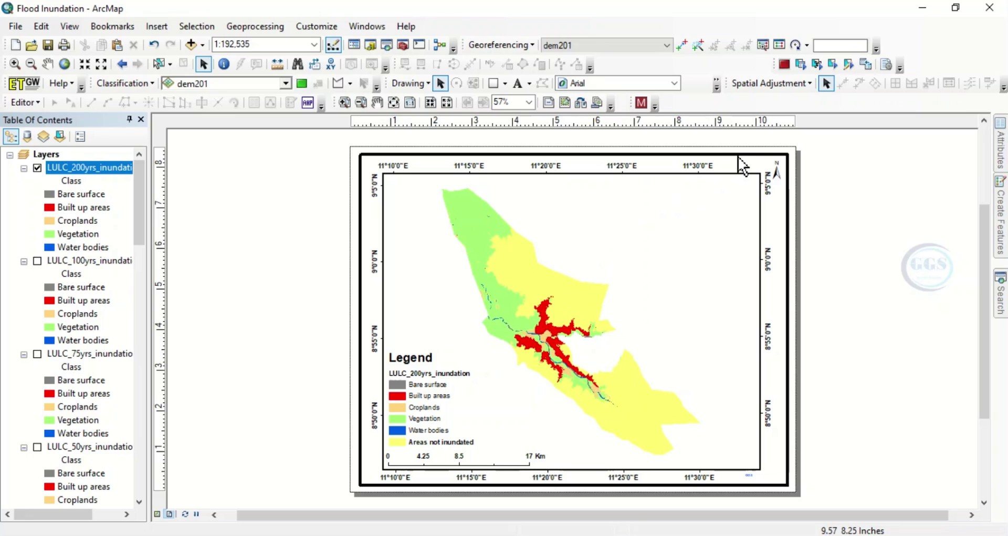
{"action": "left_click", "coordinate": [924, 14]}
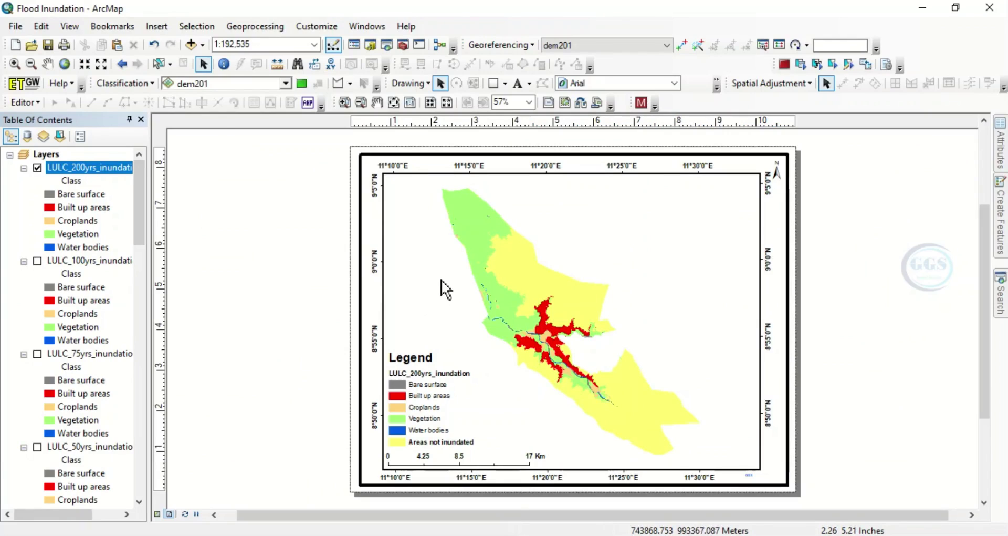
Step: Start a map export into Desktop > Results and begin naming it Map1
{"action": "left_click", "coordinate": [17, 30]}
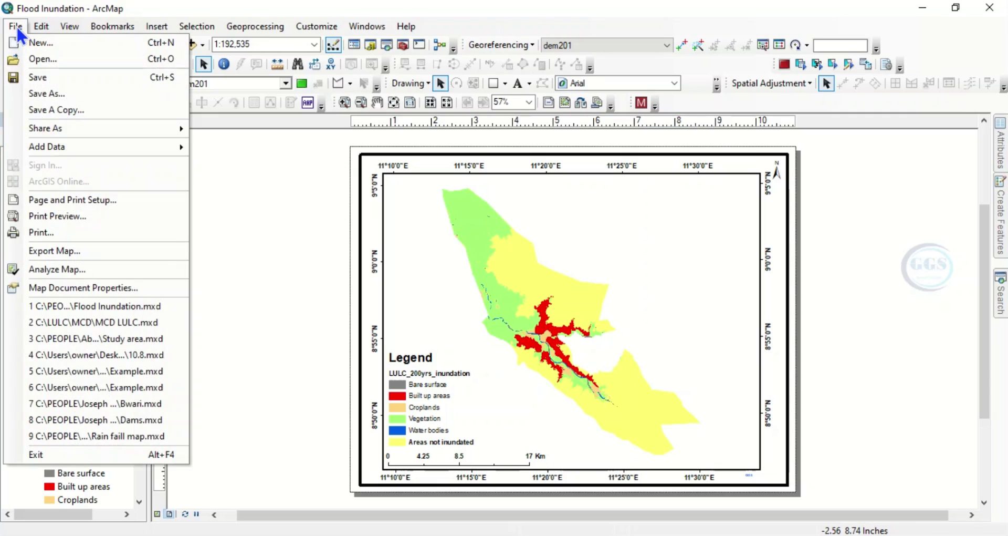
{"action": "left_click", "coordinate": [57, 249]}
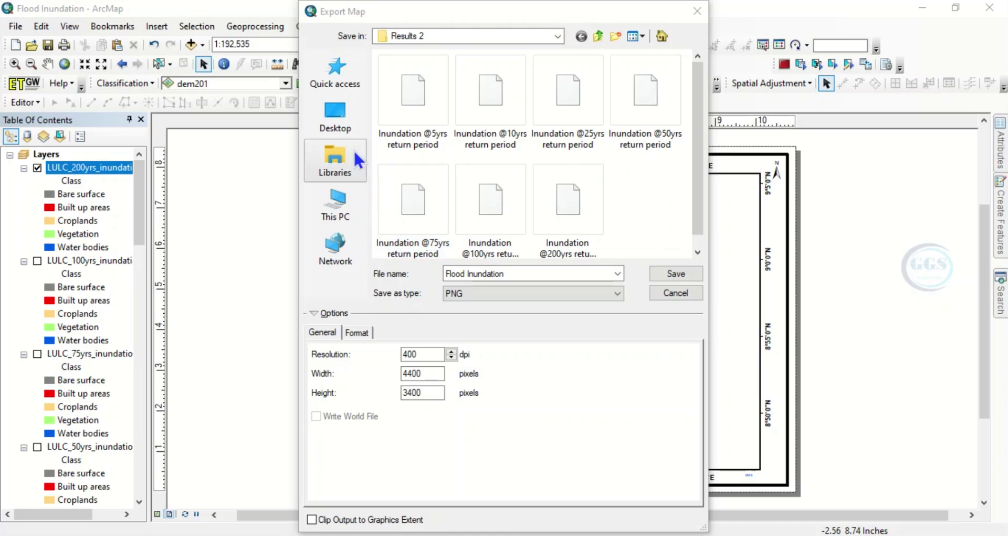
{"action": "left_click", "coordinate": [331, 117]}
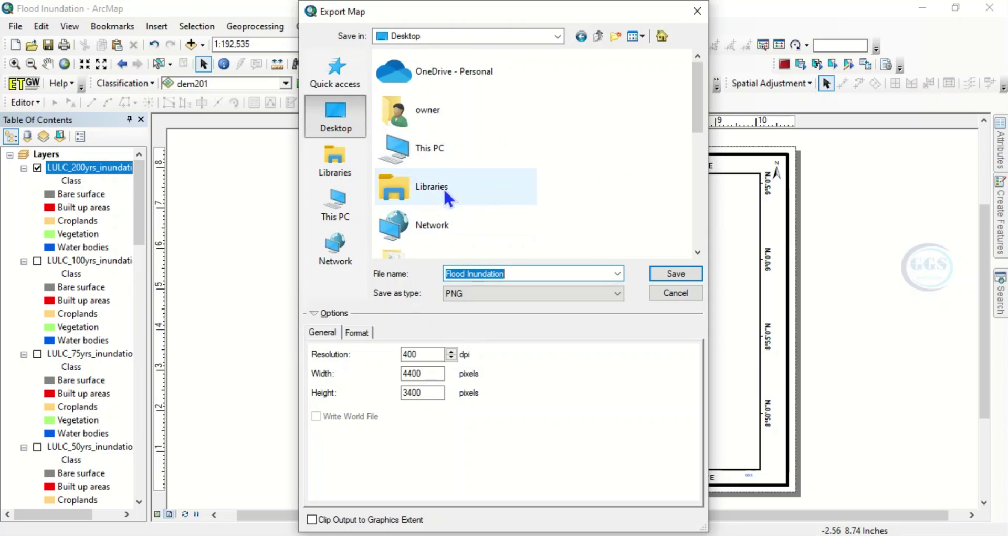
{"action": "scroll", "coordinate": [442, 173], "scroll_direction": "down", "scroll_amount": 2}
{"action": "scroll", "coordinate": [439, 193], "scroll_direction": "down", "scroll_amount": 2}
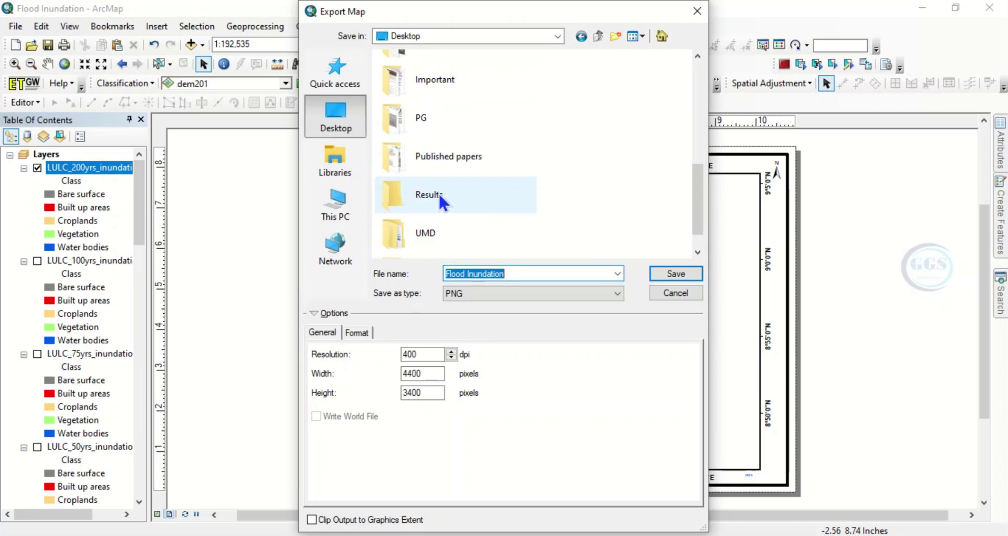
{"action": "left_click", "coordinate": [431, 192]}
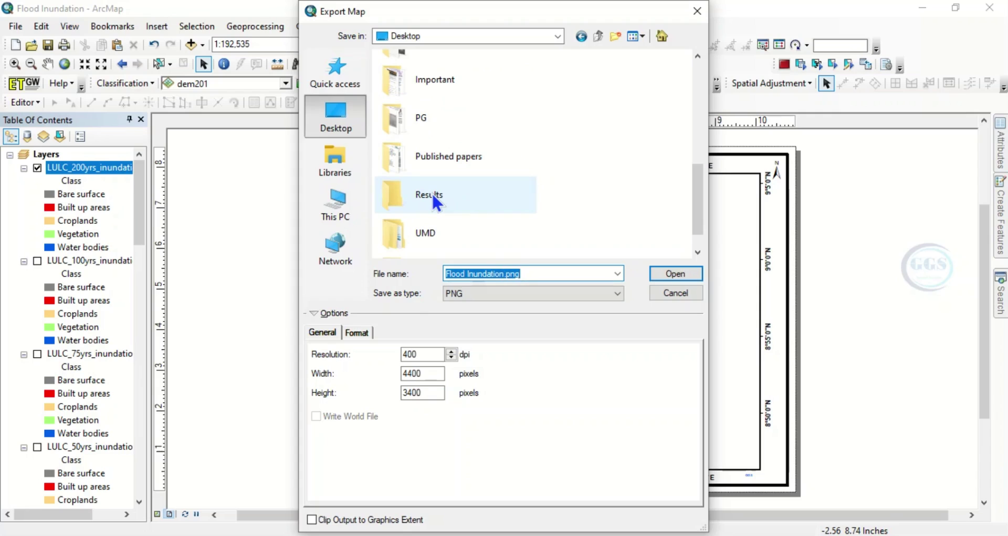
{"action": "double_click", "coordinate": [431, 192]}
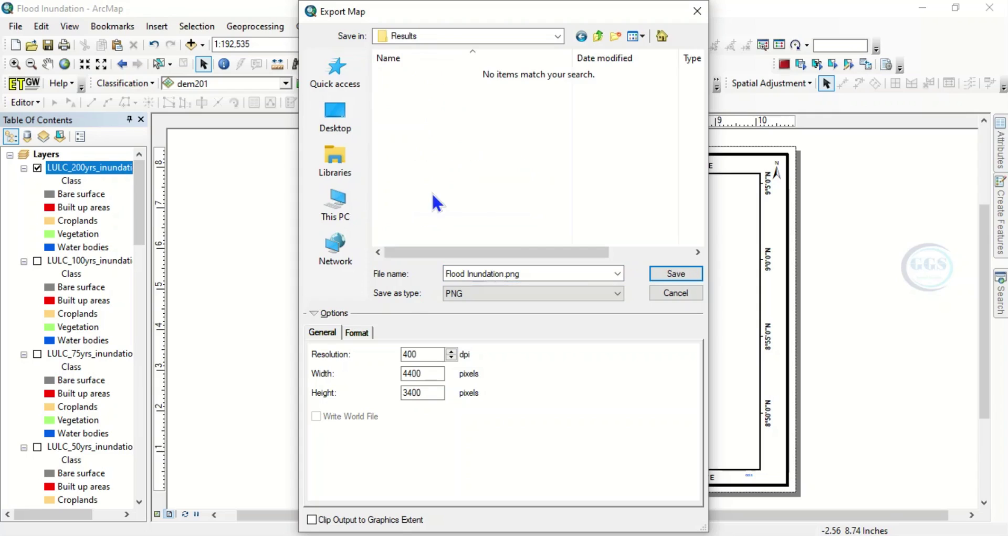
{"action": "triple_click", "coordinate": [481, 274]}
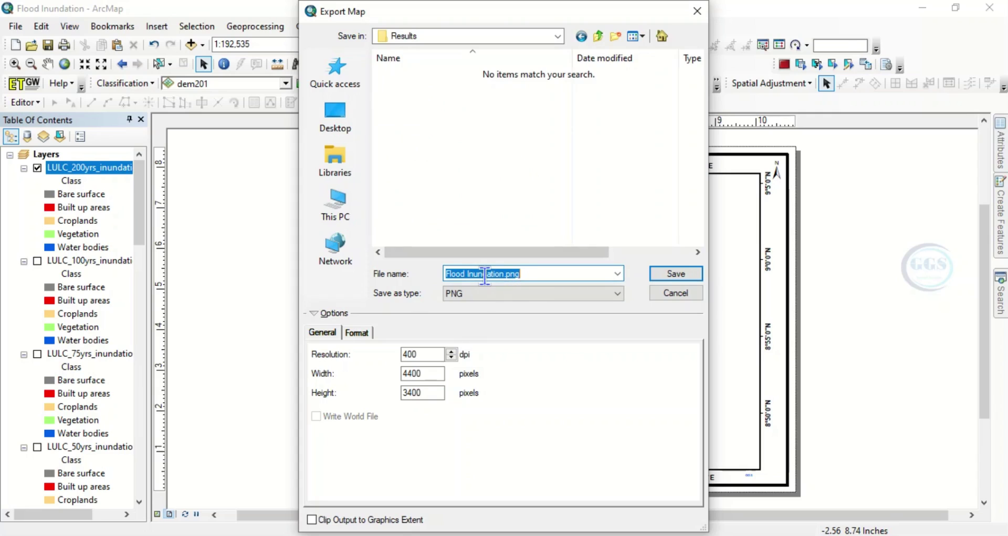
{"action": "type", "text": "Map1"}
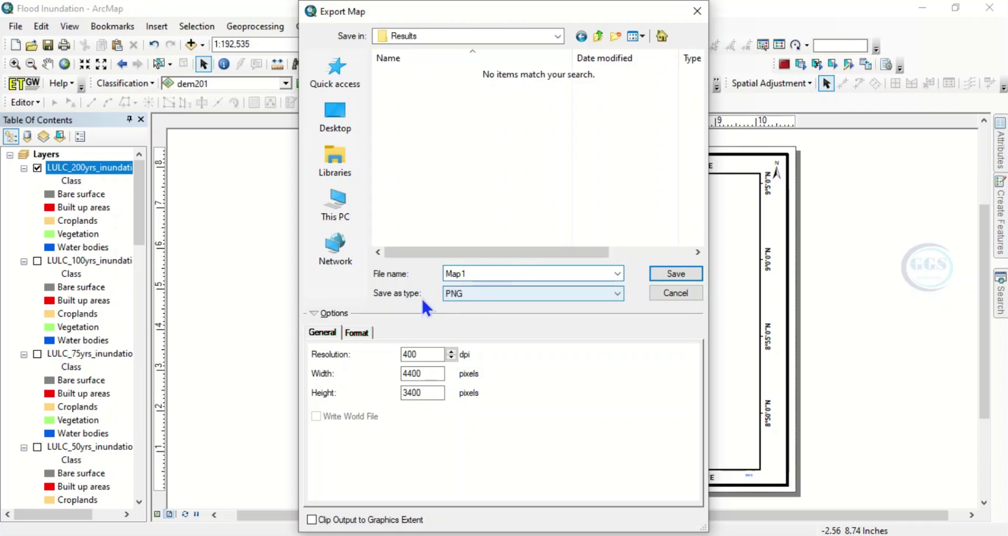
Step: Keep PNG format at 400 dpi and save the export as Map1
{"action": "left_click", "coordinate": [480, 294]}
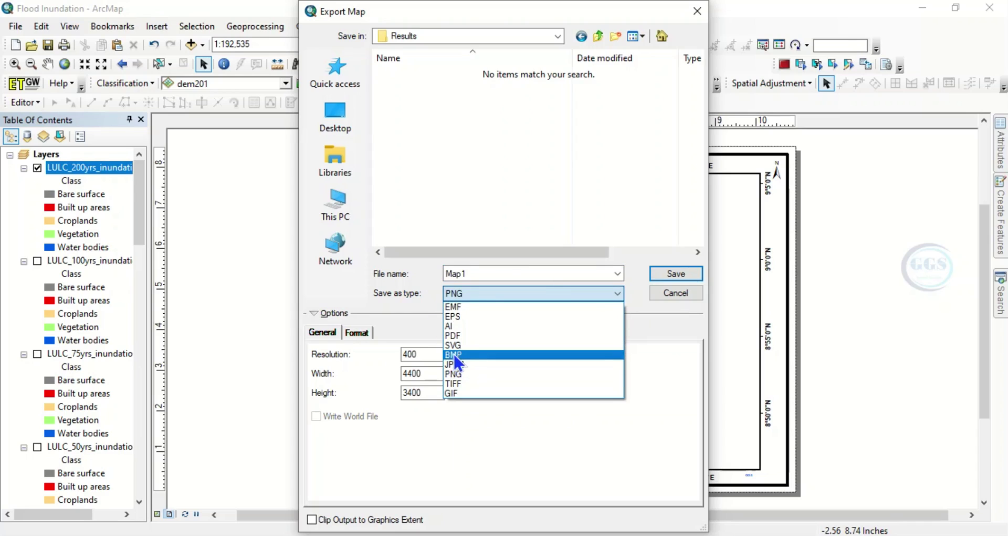
{"action": "left_click", "coordinate": [455, 373]}
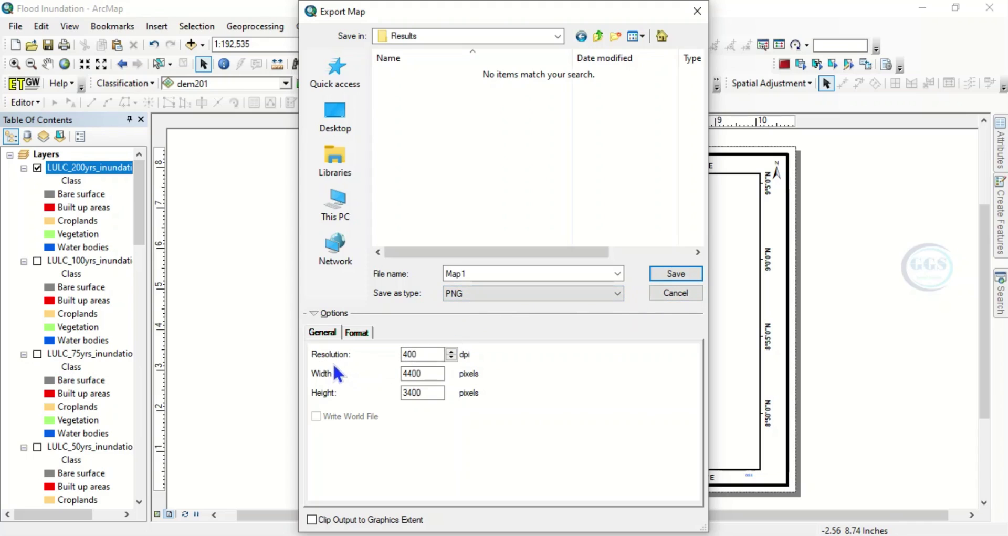
{"action": "left_click", "coordinate": [450, 356]}
{"action": "left_click", "coordinate": [450, 351]}
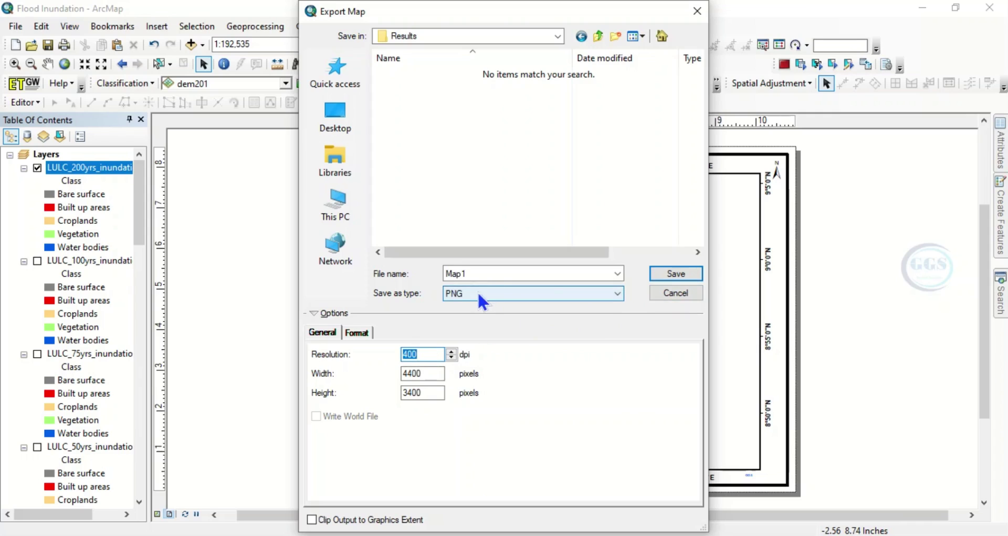
{"action": "left_click", "coordinate": [669, 274]}
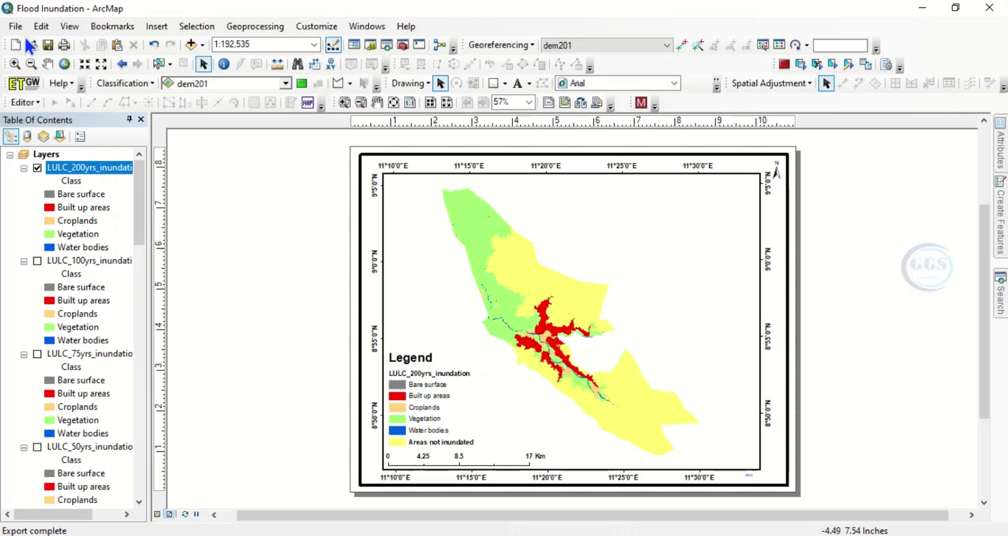
Step: Export the layout again to Results, renamed Map2 with JPEG as the file type
{"action": "left_click", "coordinate": [16, 26]}
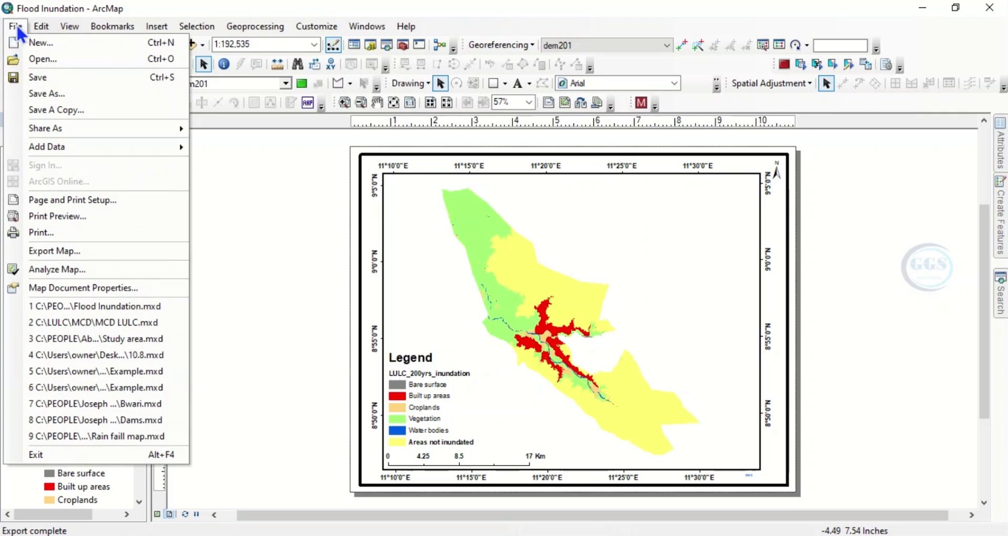
{"action": "left_click", "coordinate": [68, 255]}
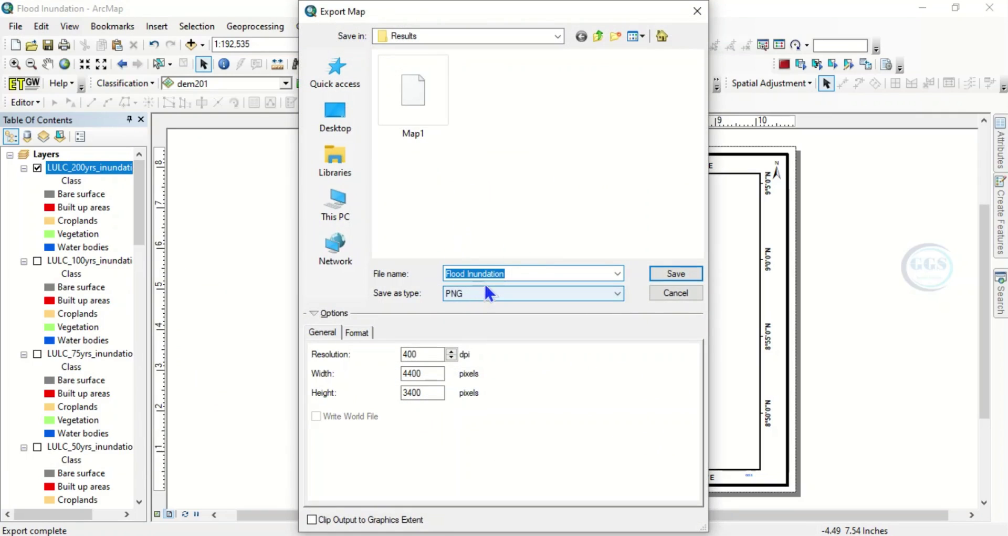
{"action": "left_click", "coordinate": [432, 115]}
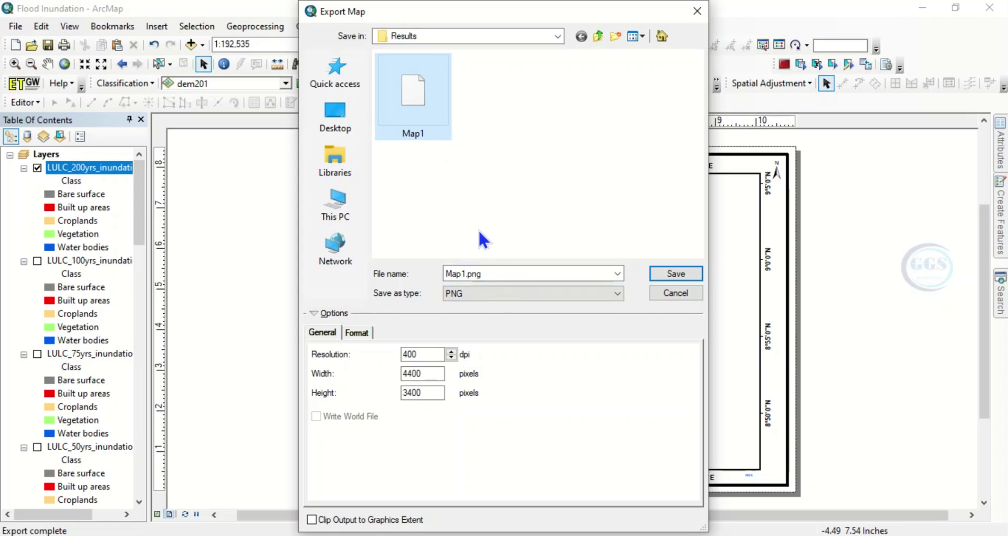
{"action": "double_click", "coordinate": [479, 272]}
{"action": "type", "text": "N"}
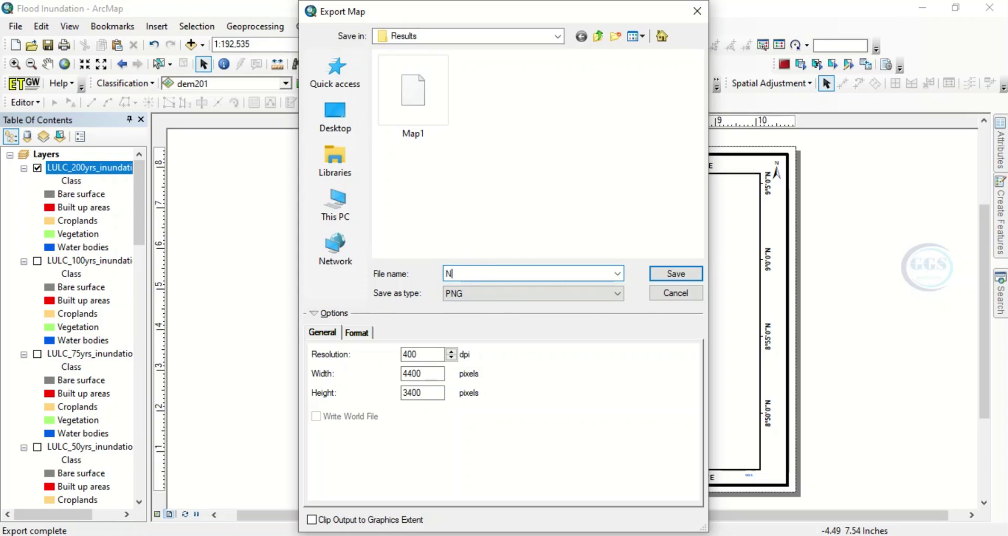
{"action": "key", "text": "BackSpace"}
{"action": "type", "text": "Map"}
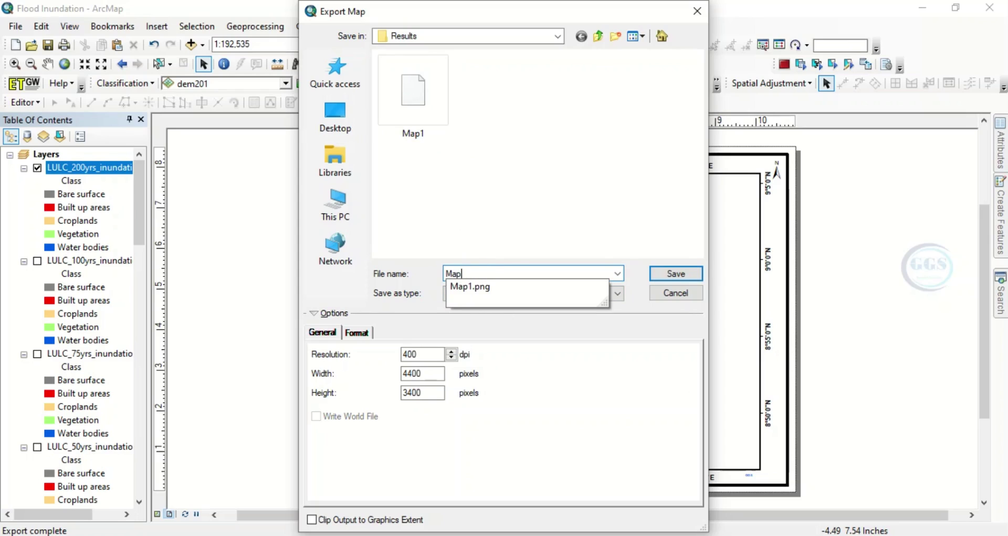
{"action": "type", "text": "2"}
{"action": "left_click", "coordinate": [487, 294]}
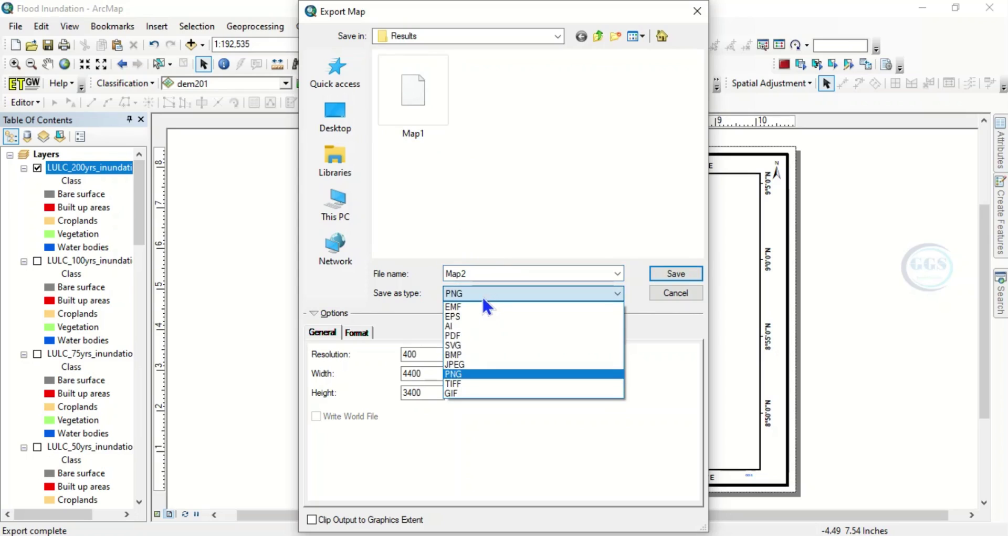
{"action": "left_click", "coordinate": [459, 365]}
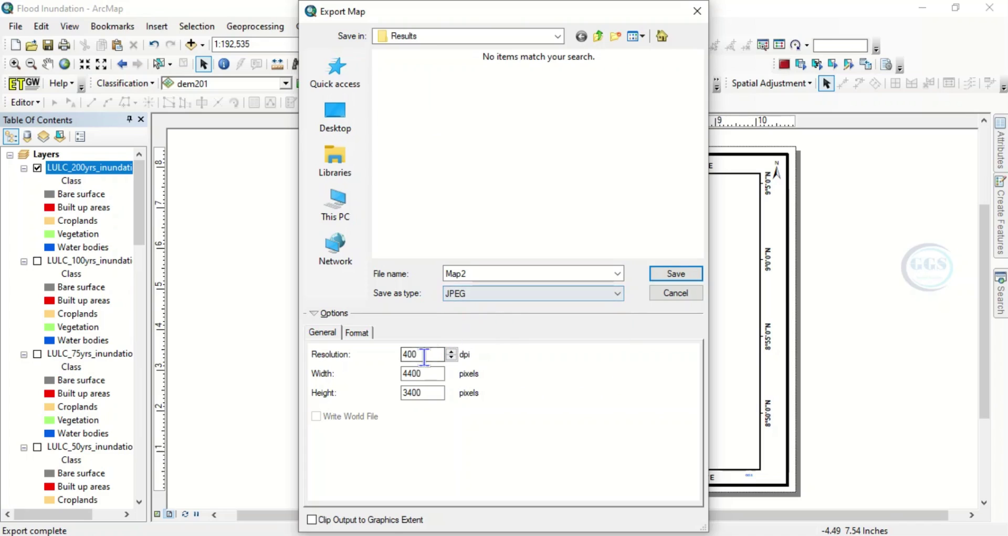
{"action": "left_click", "coordinate": [672, 272]}
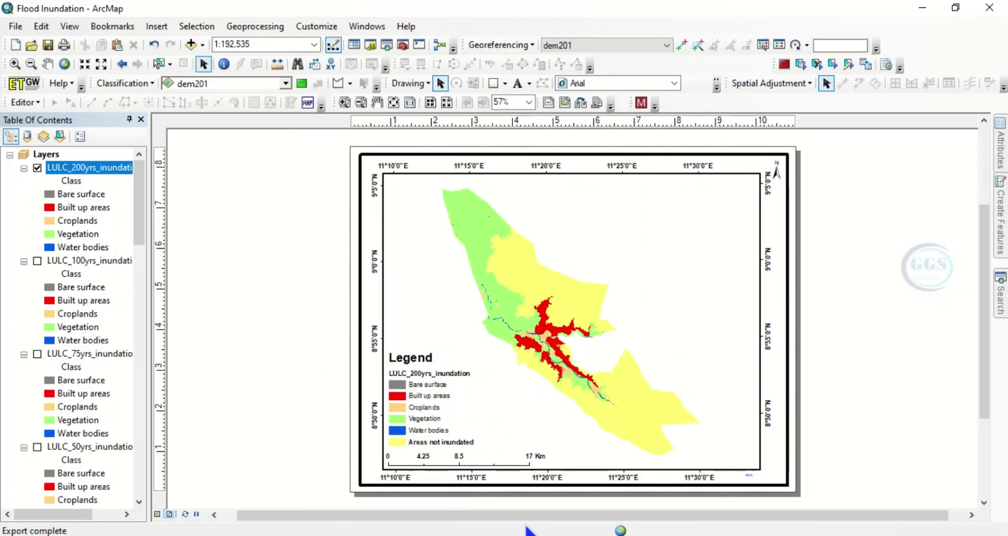
Step: Export the layout a third time, named Map3 with PDF as the file type
{"action": "left_click", "coordinate": [18, 26]}
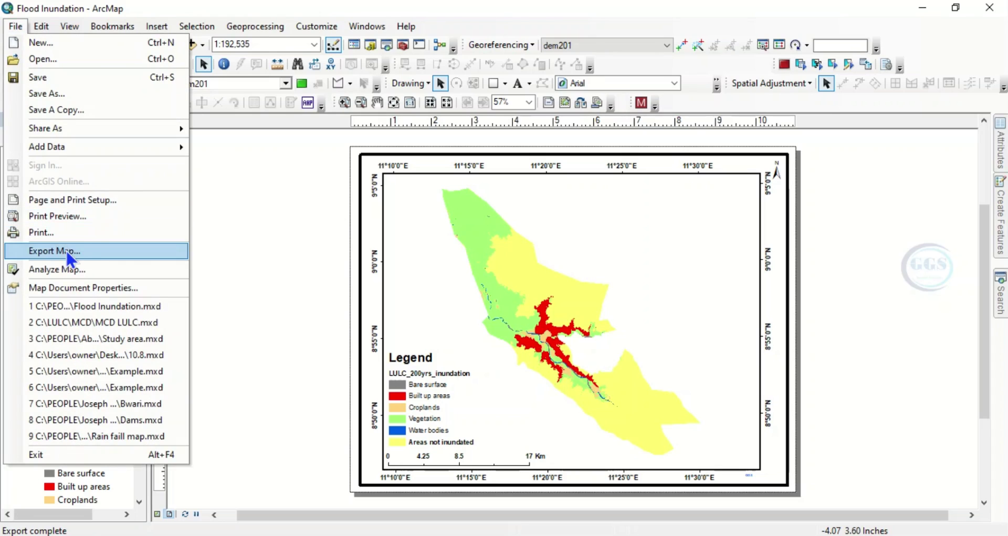
{"action": "left_click", "coordinate": [66, 249]}
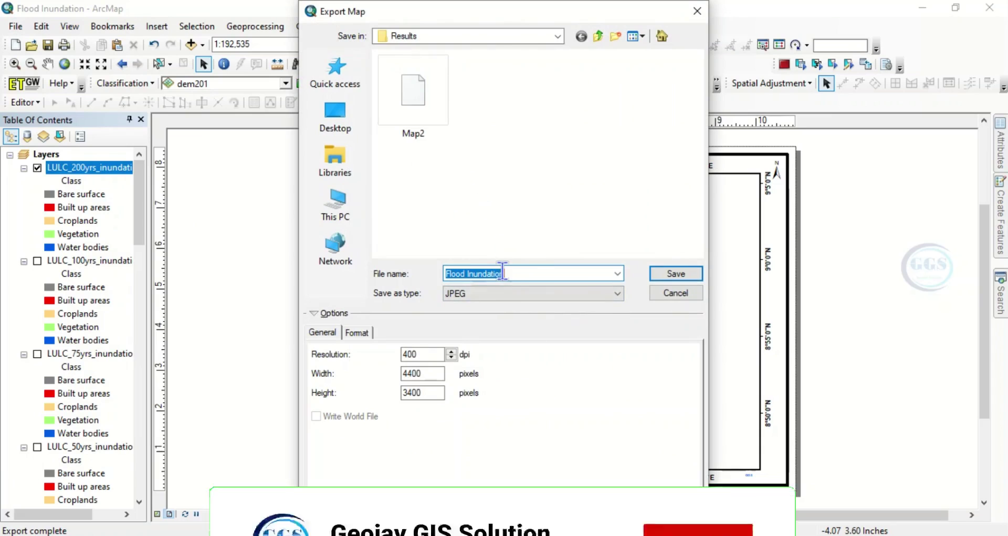
{"action": "type", "text": "M"}
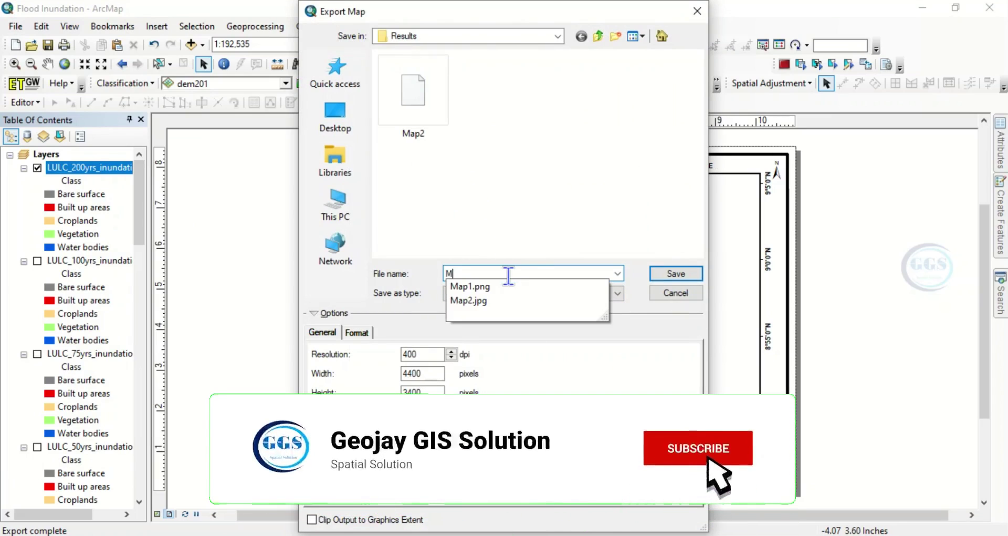
{"action": "type", "text": "ap3"}
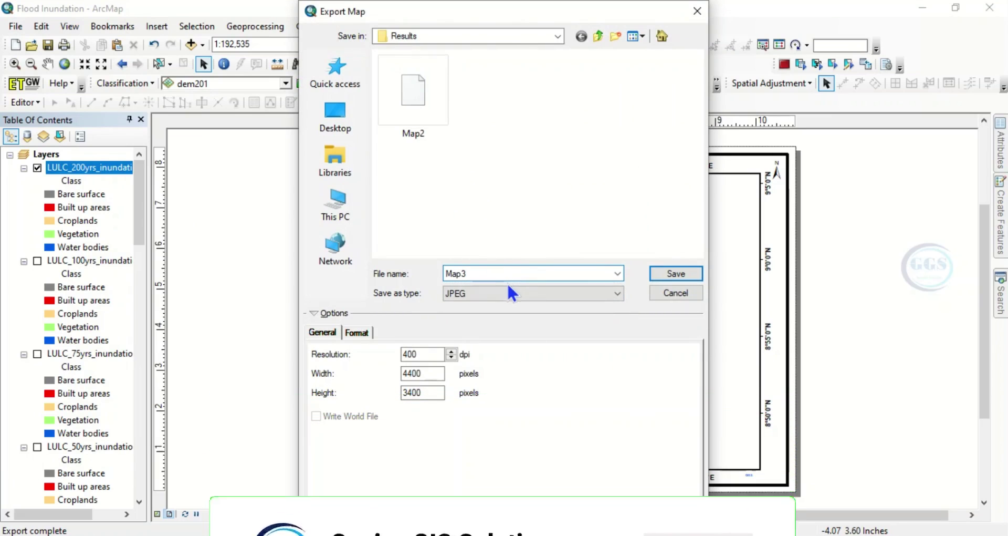
{"action": "left_click", "coordinate": [507, 292]}
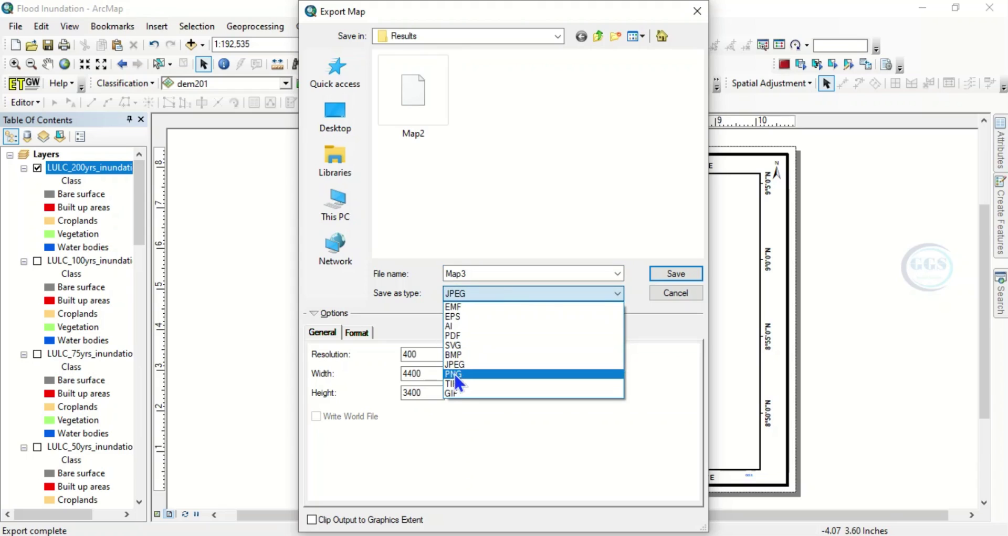
{"action": "left_click", "coordinate": [453, 336]}
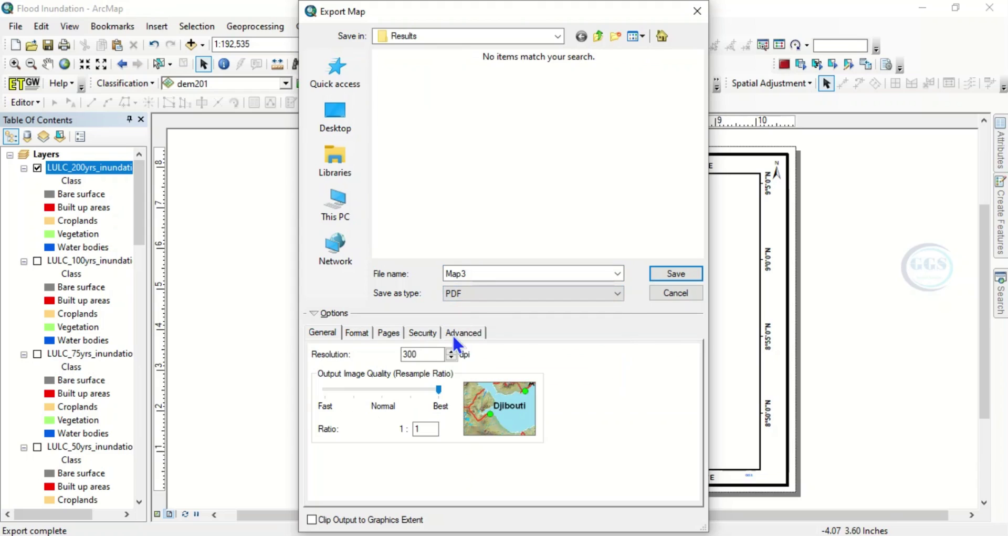
{"action": "left_click", "coordinate": [672, 274]}
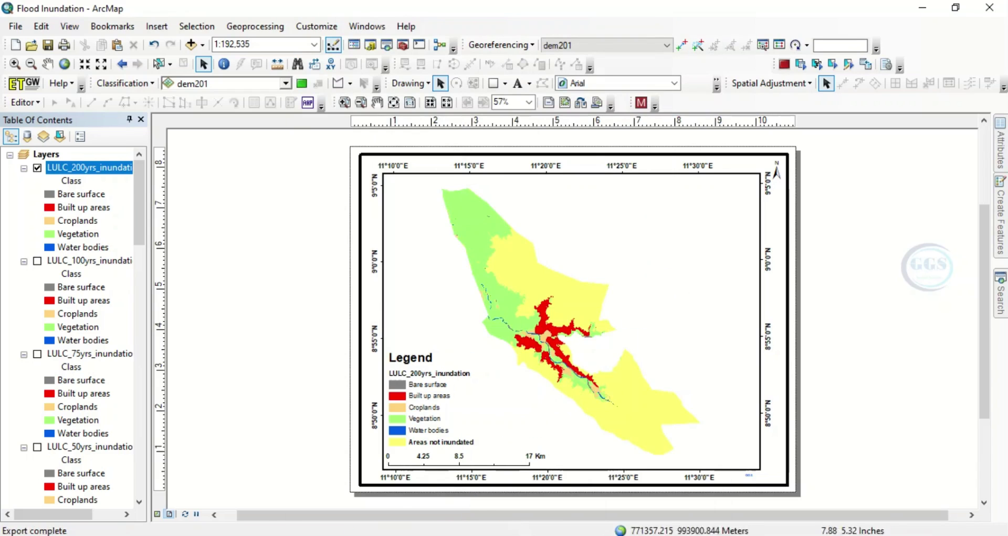
Step: Minimize ArcMap, open the desktop Results folder and show it in Details view
{"action": "left_click", "coordinate": [931, 8]}
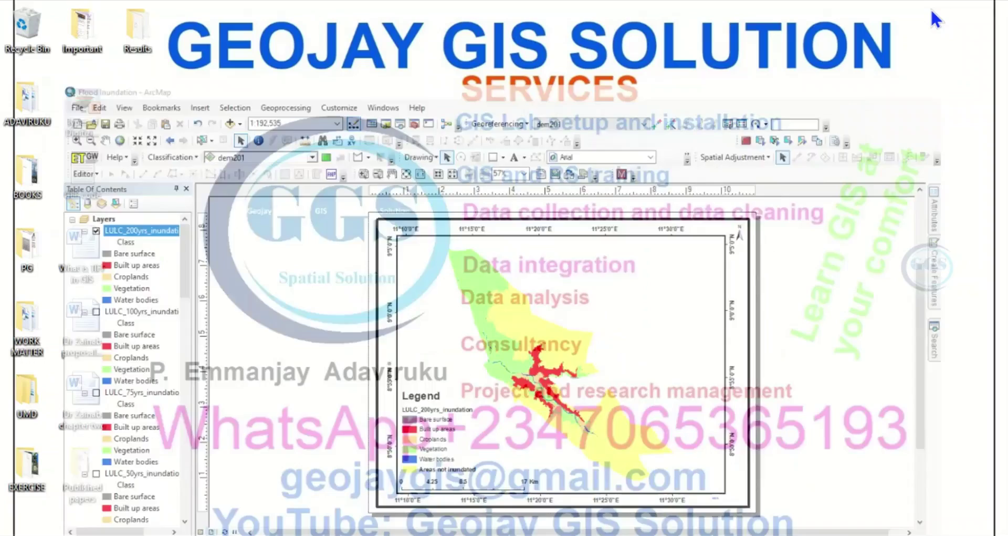
{"action": "double_click", "coordinate": [138, 27]}
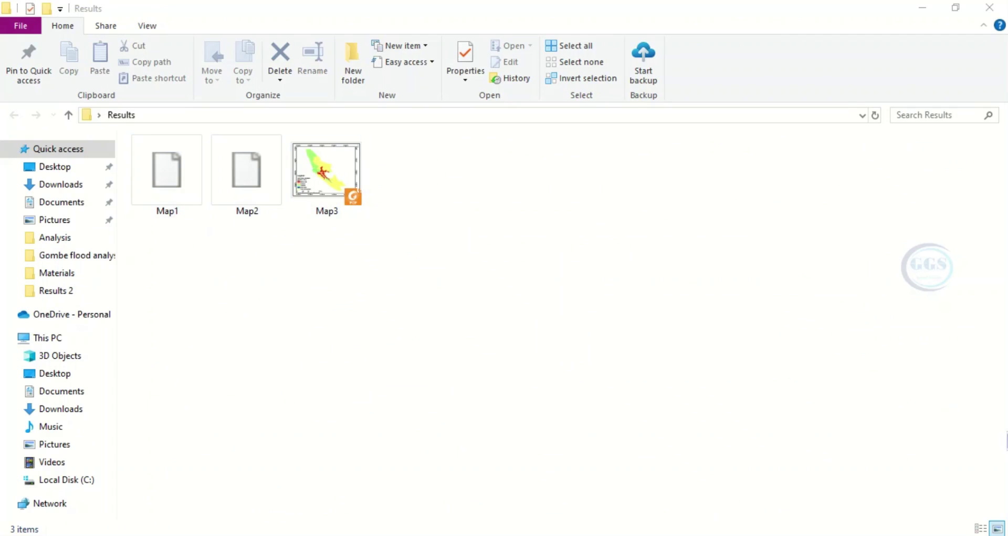
{"action": "left_click", "coordinate": [985, 532]}
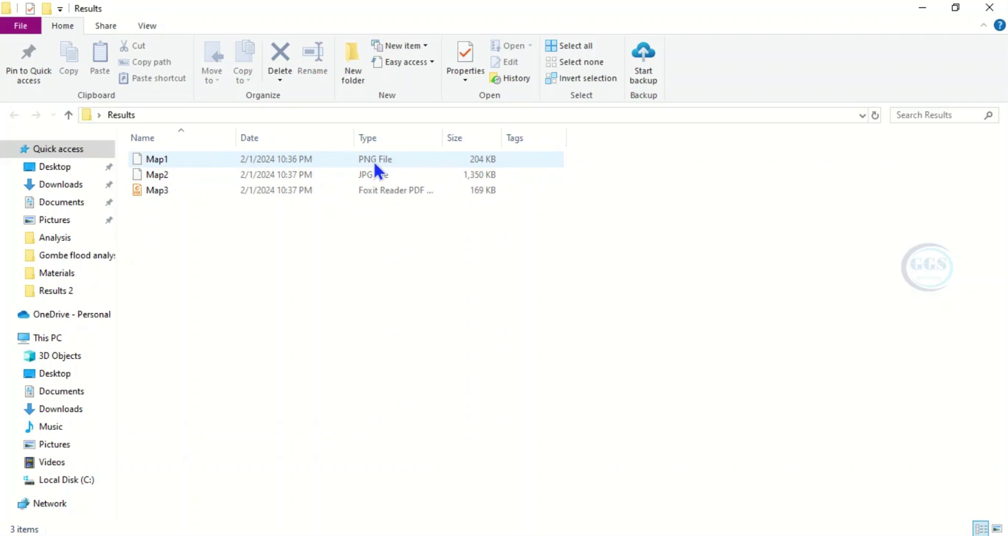
Step: Open Map1.png in Photos and zoom in and out to inspect it
{"action": "left_click", "coordinate": [196, 163]}
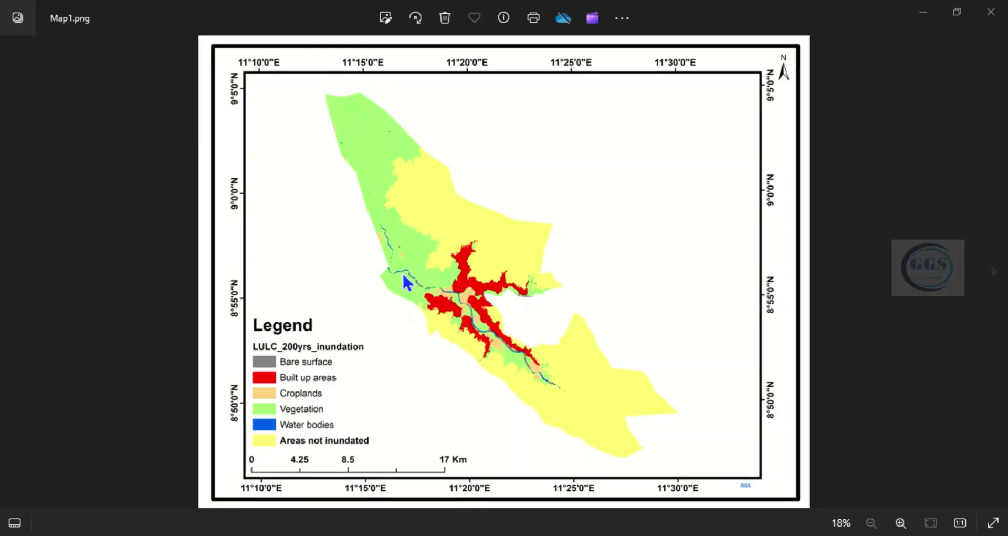
{"action": "scroll", "coordinate": [407, 282], "scroll_direction": "up", "scroll_amount": 2}
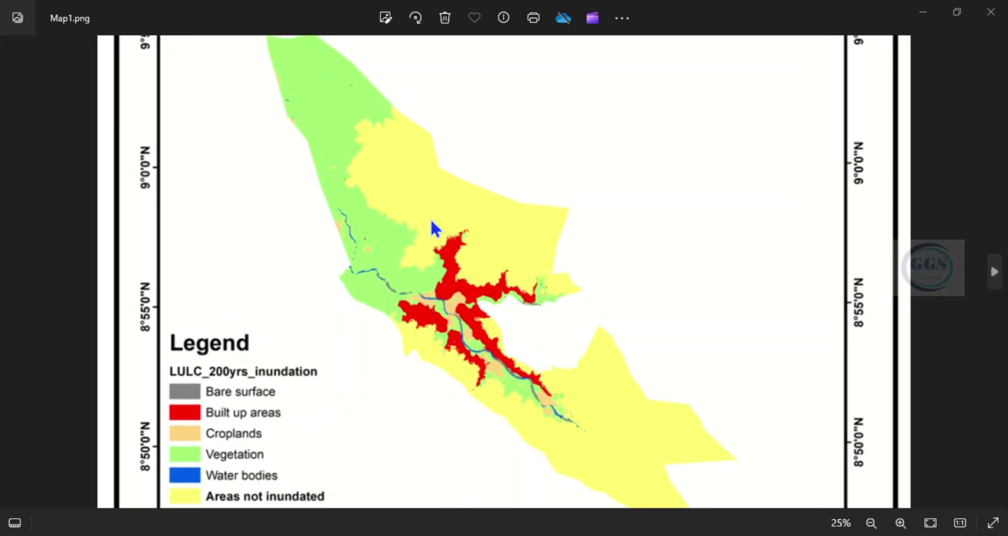
{"action": "scroll", "coordinate": [427, 256], "scroll_direction": "up", "scroll_amount": 2}
{"action": "scroll", "coordinate": [426, 256], "scroll_direction": "up", "scroll_amount": 2}
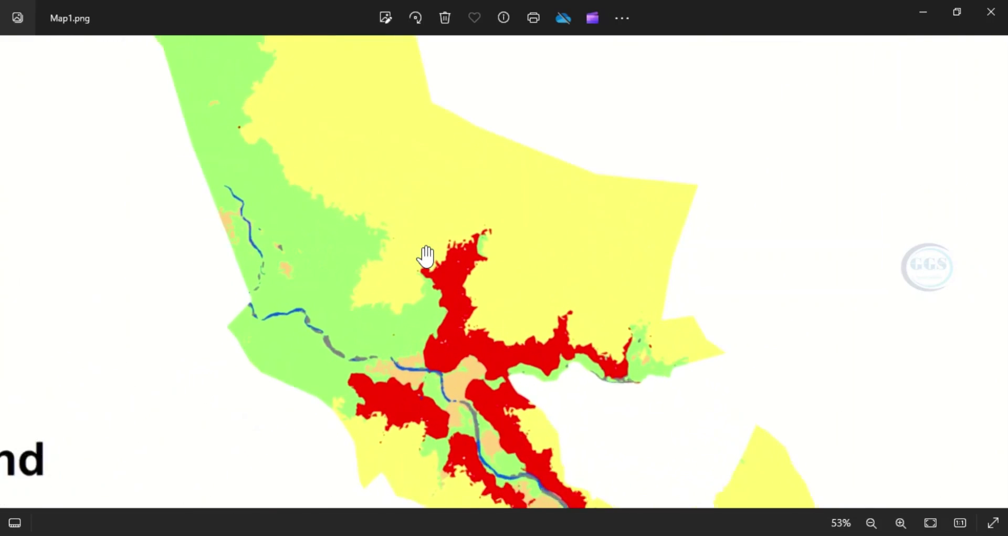
{"action": "scroll", "coordinate": [427, 256], "scroll_direction": "up", "scroll_amount": 1}
{"action": "scroll", "coordinate": [428, 256], "scroll_direction": "down", "scroll_amount": 3}
{"action": "scroll", "coordinate": [428, 256], "scroll_direction": "down", "scroll_amount": 2}
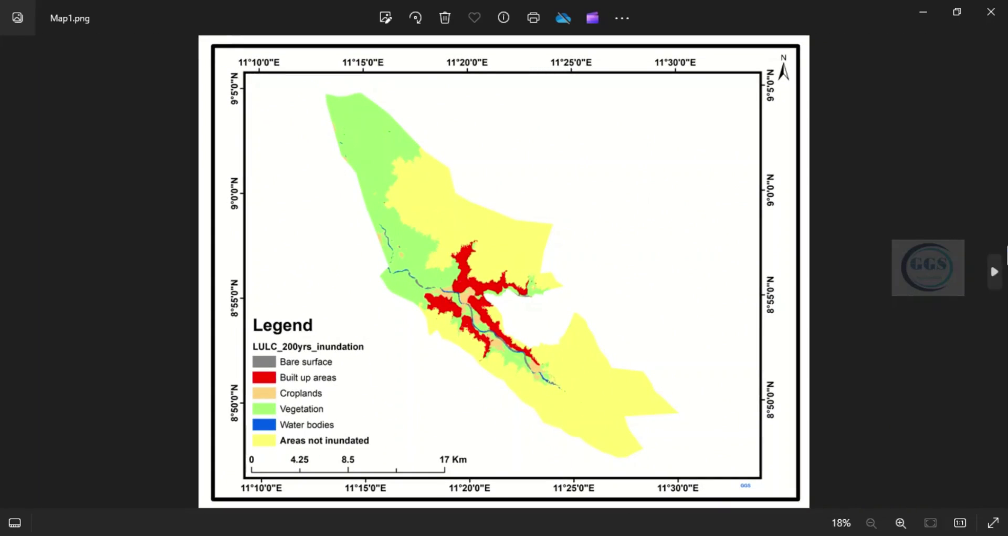
Step: Advance to Map2.jpg and zoom in and out to inspect it
{"action": "left_click", "coordinate": [995, 273]}
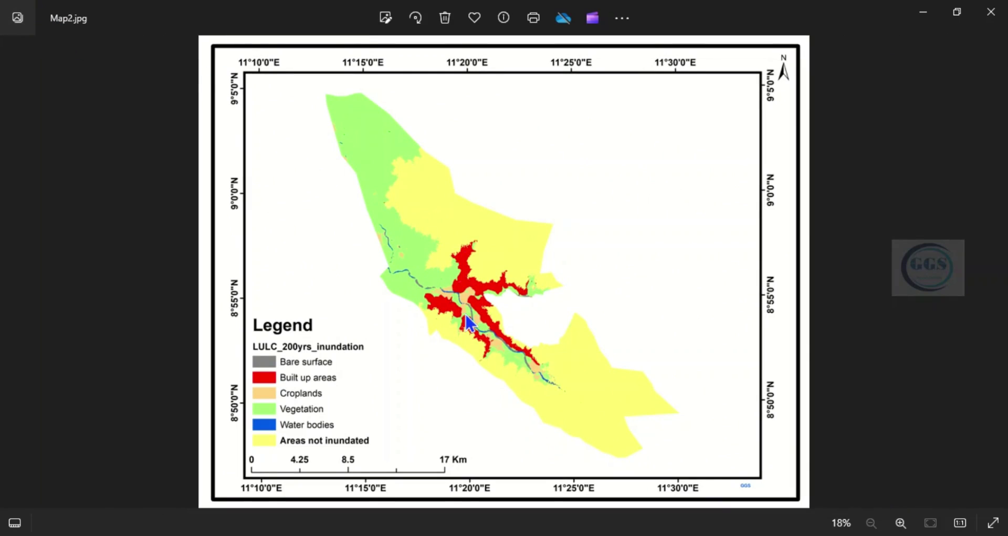
{"action": "scroll", "coordinate": [452, 315], "scroll_direction": "up", "scroll_amount": 1}
{"action": "scroll", "coordinate": [449, 313], "scroll_direction": "up", "scroll_amount": 2}
{"action": "scroll", "coordinate": [444, 309], "scroll_direction": "up", "scroll_amount": 2}
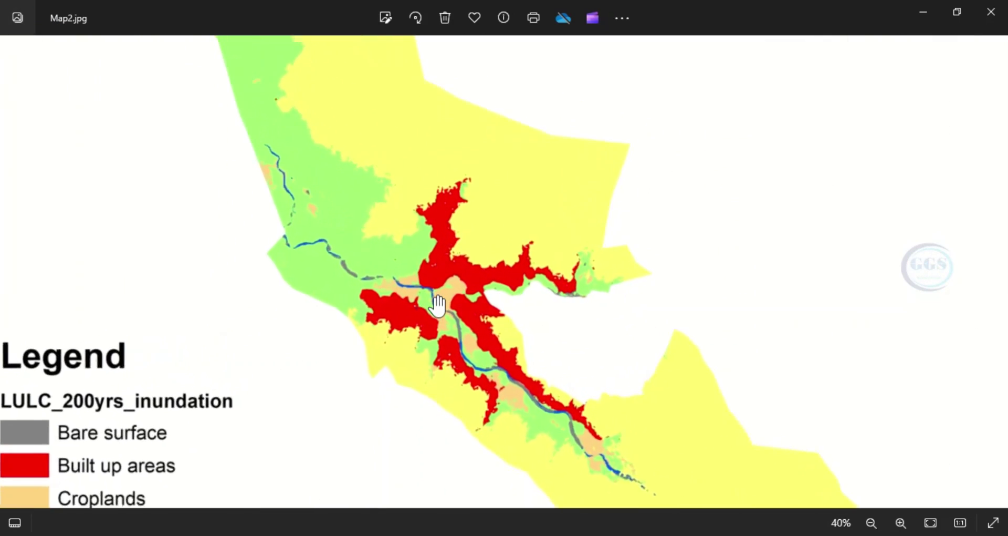
{"action": "scroll", "coordinate": [438, 305], "scroll_direction": "down", "scroll_amount": 2}
{"action": "scroll", "coordinate": [434, 305], "scroll_direction": "down", "scroll_amount": 1}
{"action": "scroll", "coordinate": [427, 306], "scroll_direction": "down", "scroll_amount": 1}
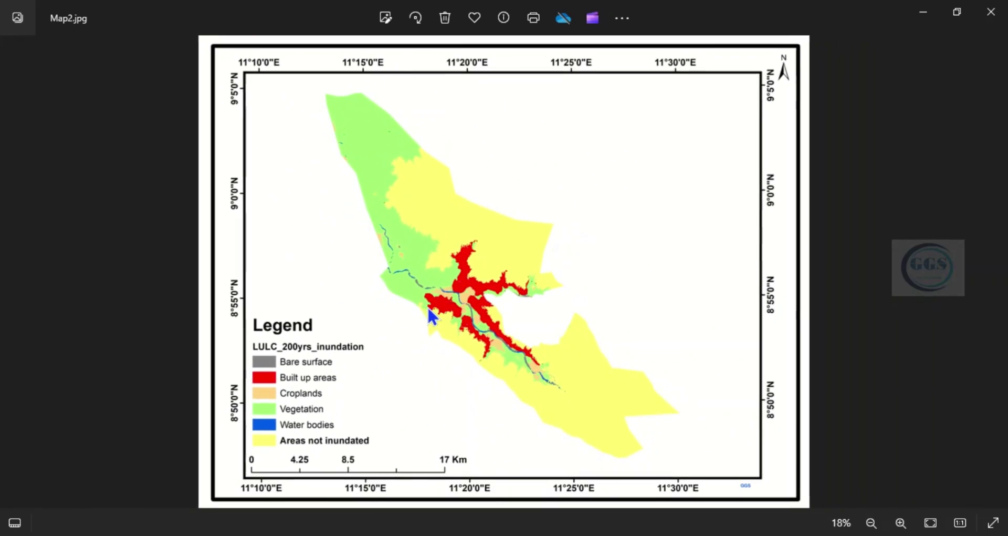
Step: Minimize Photos, open Map3.pdf in Foxit Reader and scroll through the page
{"action": "left_click", "coordinate": [923, 12]}
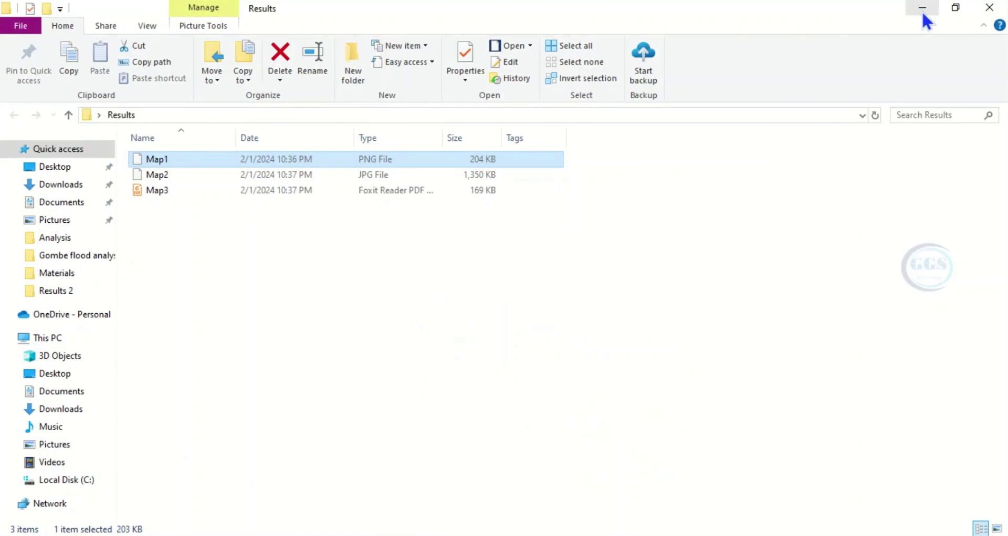
{"action": "left_click", "coordinate": [163, 195]}
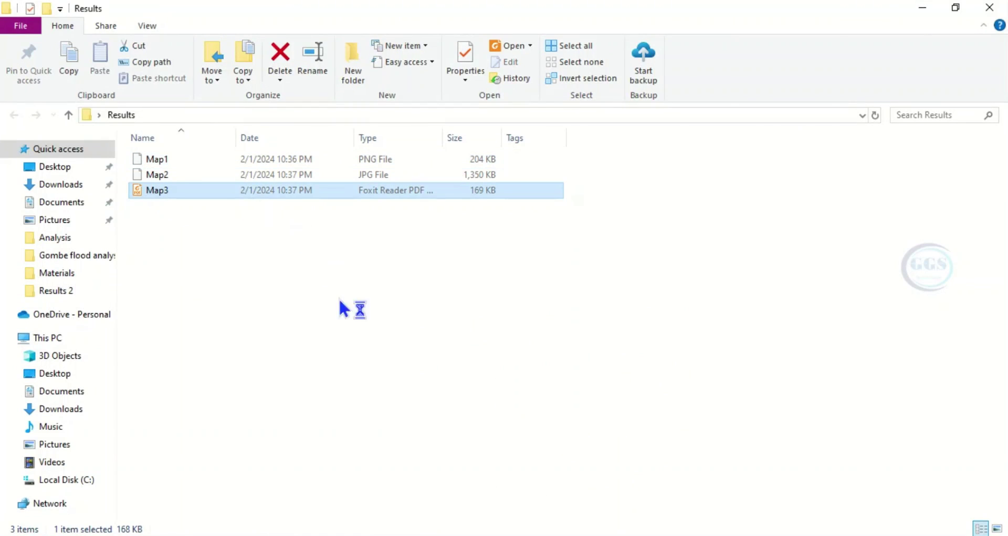
{"action": "scroll", "coordinate": [520, 336], "scroll_direction": "down", "scroll_amount": 3}
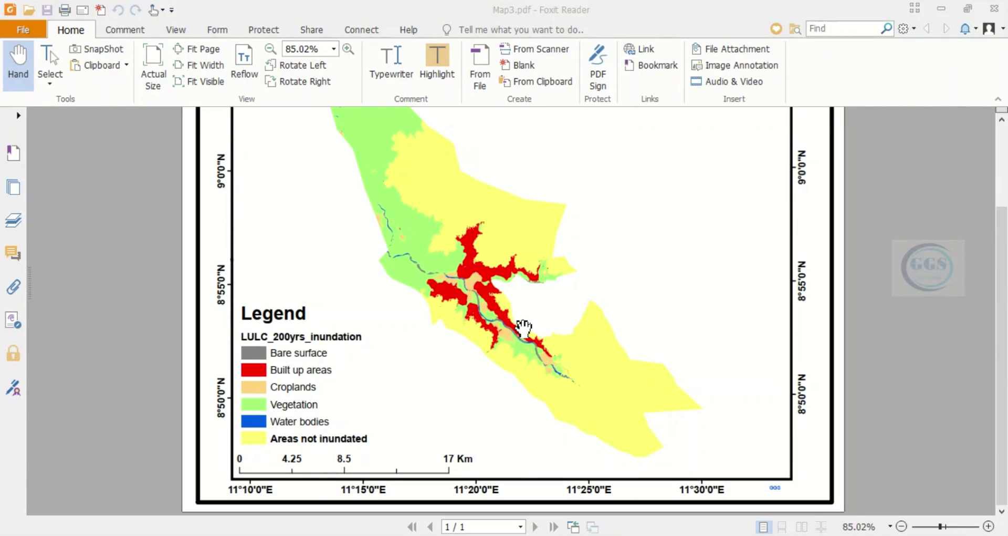
{"action": "scroll", "coordinate": [523, 328], "scroll_direction": "up", "scroll_amount": 3}
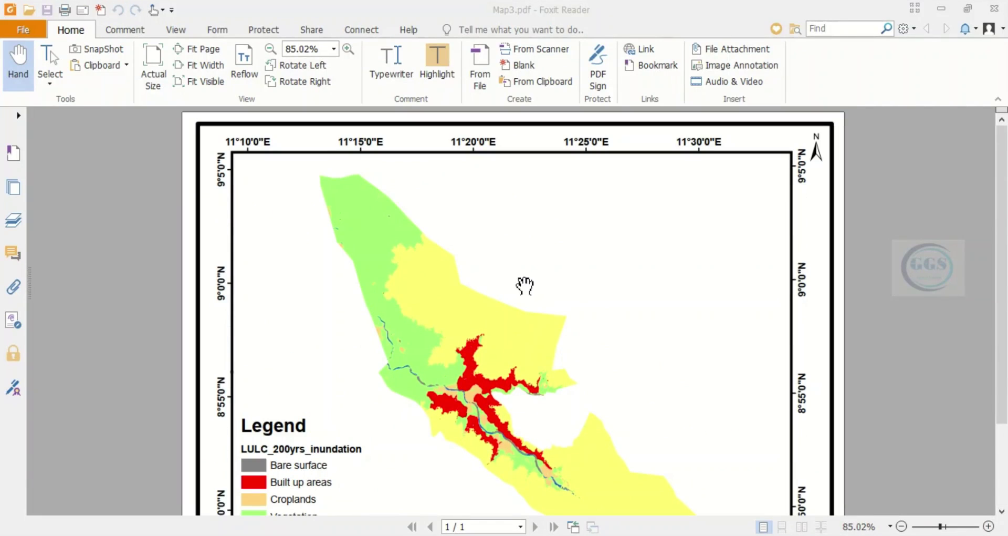
{"action": "scroll", "coordinate": [520, 289], "scroll_direction": "down", "scroll_amount": 2}
{"action": "scroll", "coordinate": [519, 296], "scroll_direction": "down", "scroll_amount": 1}
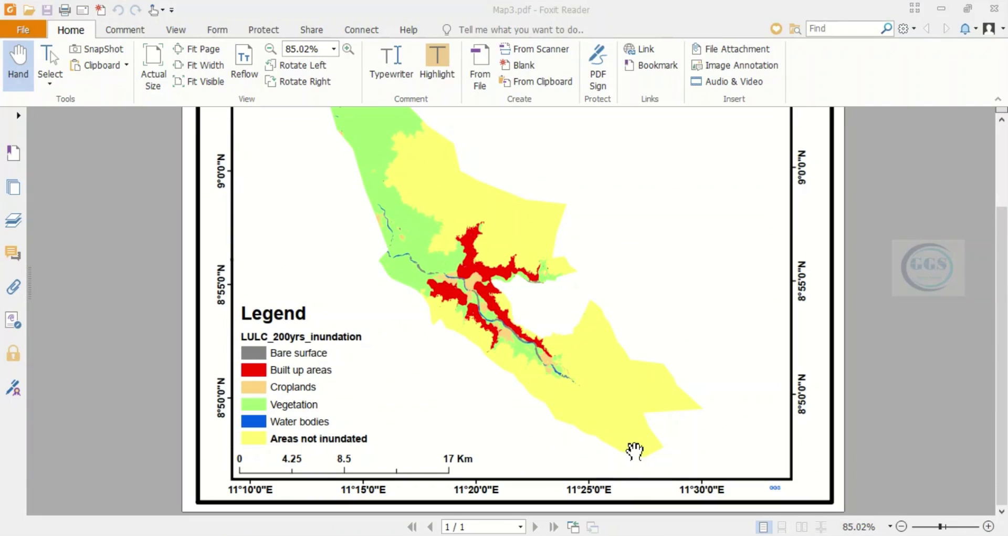